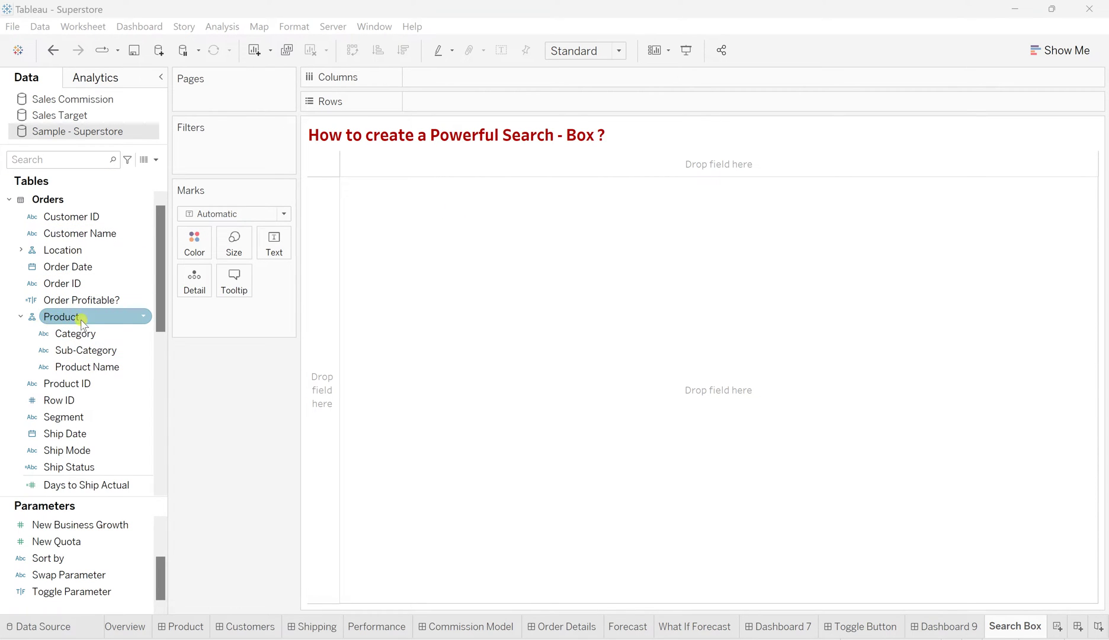
Put Product Name on Rows, adding all members, and scroll the list back to the top
{"action": "left_click", "coordinate": [89, 367]}
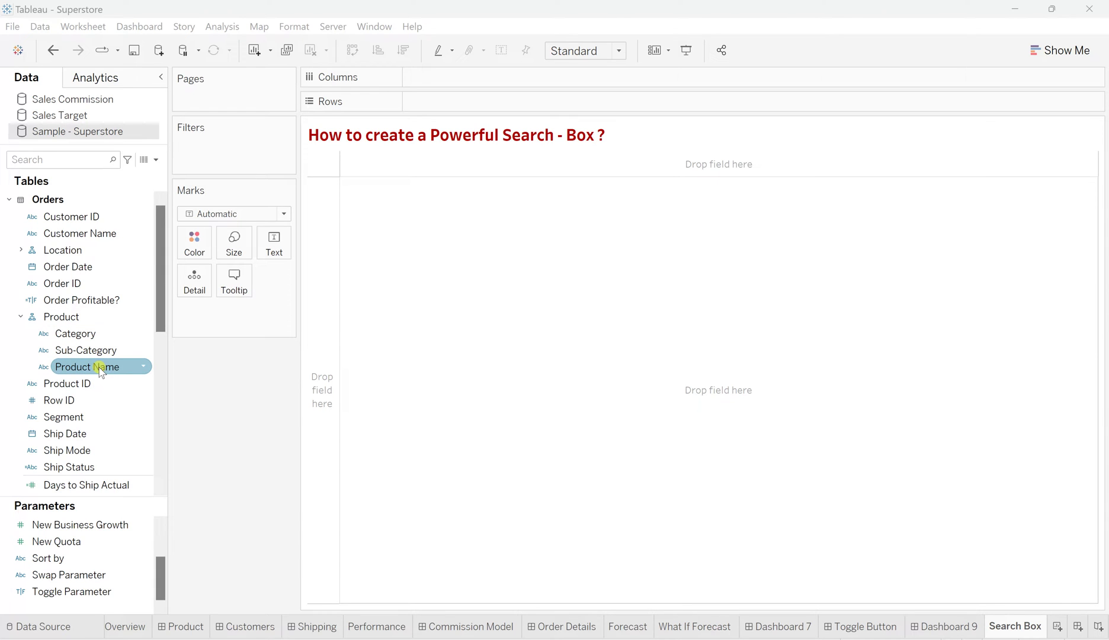
{"action": "left_click_drag", "start_coordinate": [100, 371], "coordinate": [456, 104]}
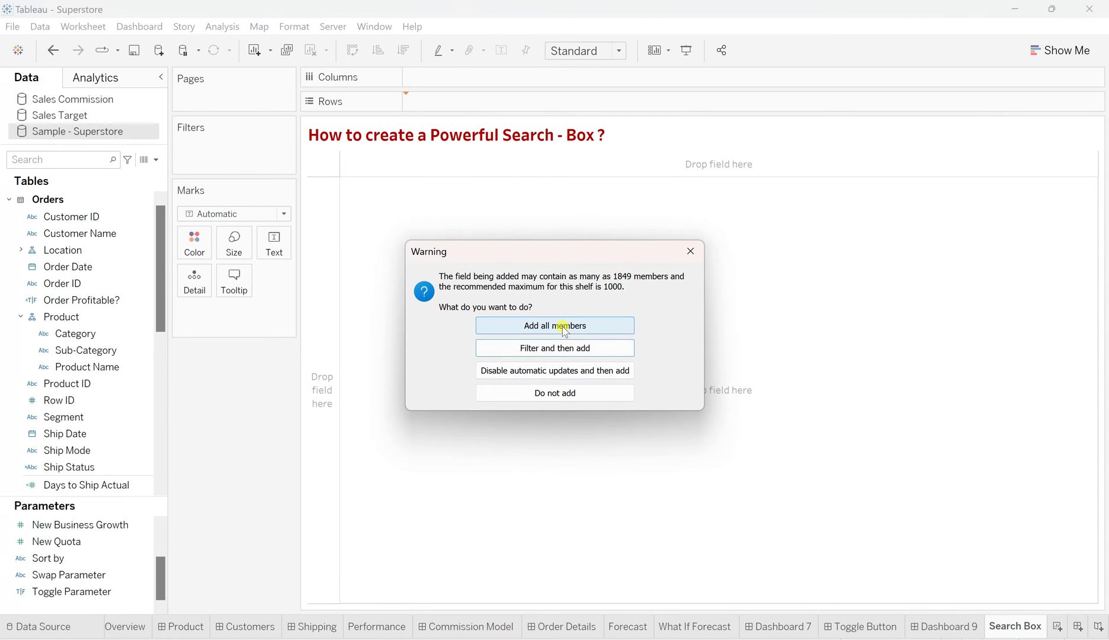
{"action": "left_click", "coordinate": [563, 325]}
{"action": "scroll", "coordinate": [470, 426], "scroll_direction": "down", "scroll_amount": 5}
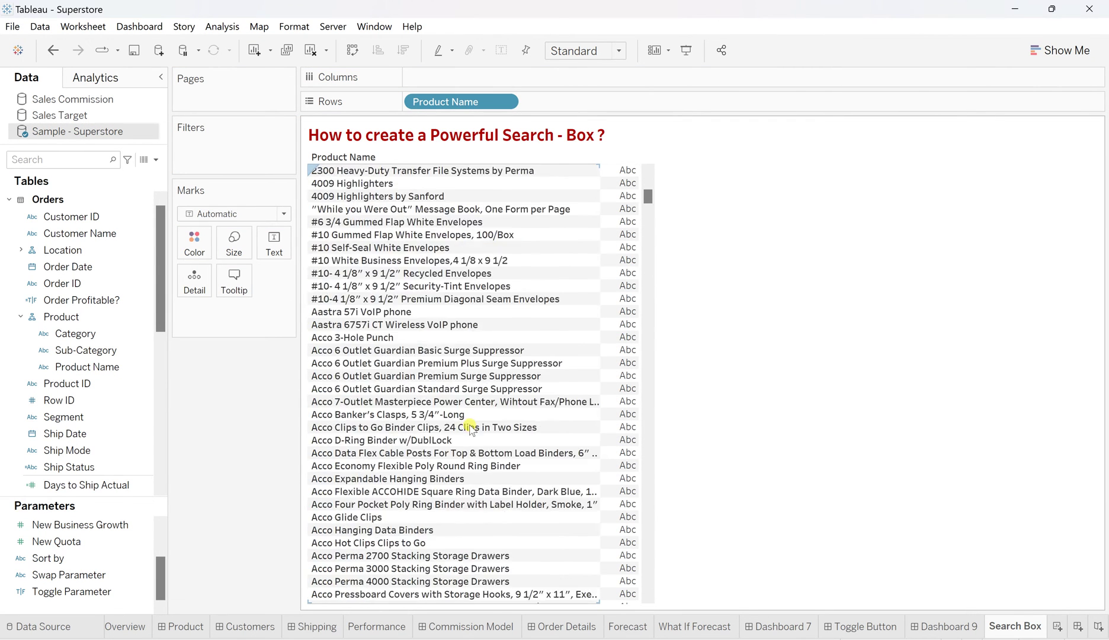
{"action": "scroll", "coordinate": [470, 427], "scroll_direction": "down", "scroll_amount": 20}
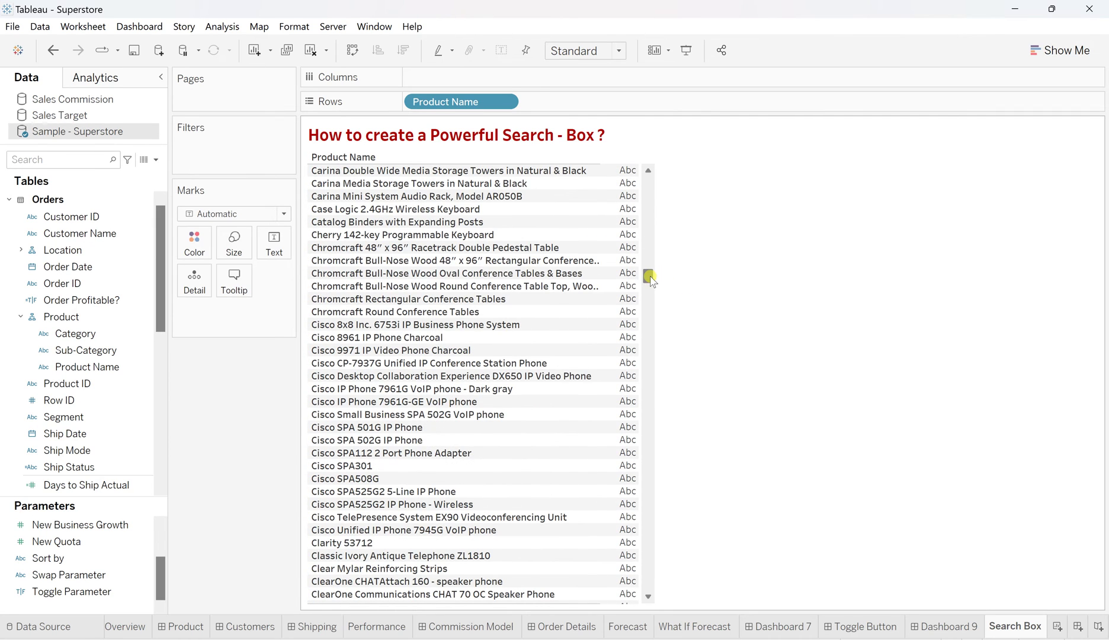
{"action": "left_click_drag", "start_coordinate": [651, 277], "coordinate": [649, 157]}
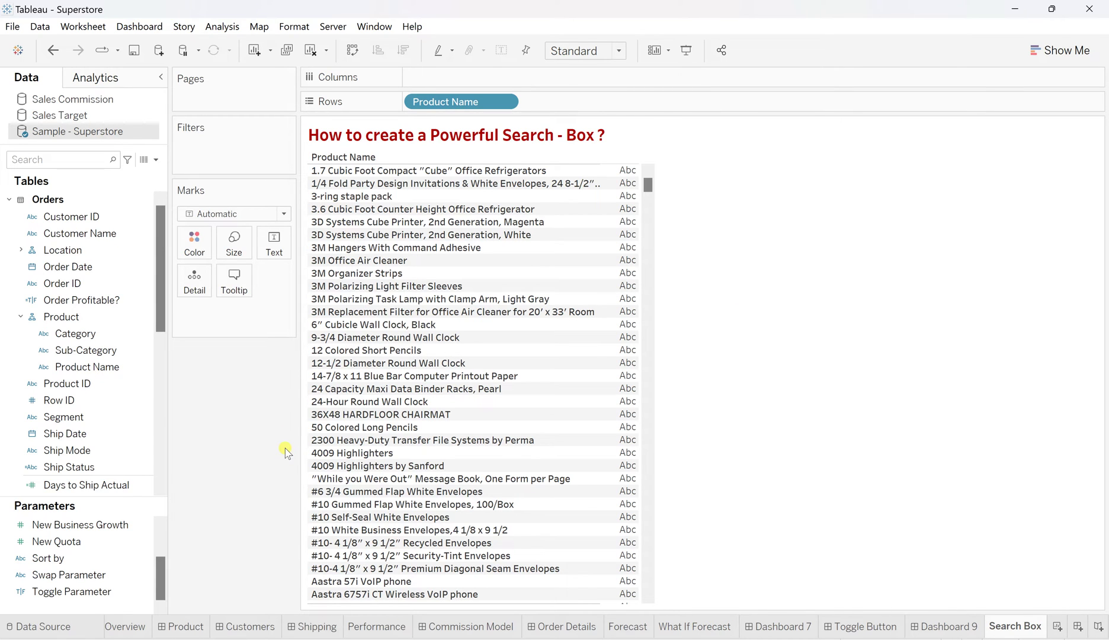
Create a String parameter named 'Search - Bar' whose current value is left blank
{"action": "left_click", "coordinate": [156, 160]}
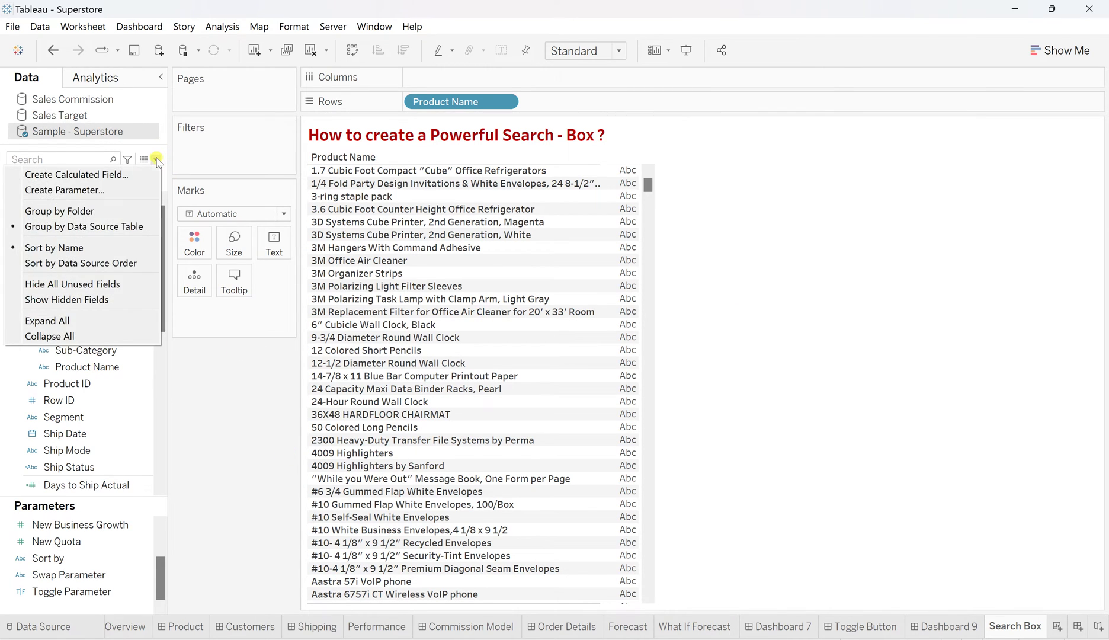
{"action": "left_click", "coordinate": [97, 191]}
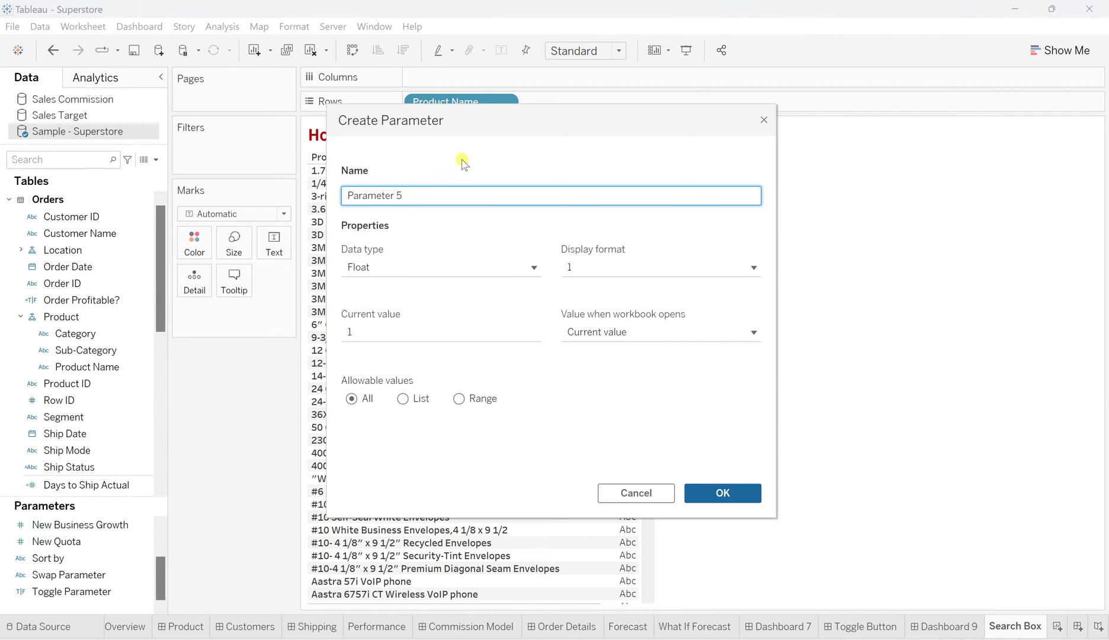
{"action": "key", "text": "BackSpace"}
{"action": "key", "text": "BackSpace"}
{"action": "key", "text": "BackSpace"}
{"action": "key", "text": "BackSpace"}
{"action": "key", "text": "BackSpace"}
{"action": "key", "text": "BackSpace"}
{"action": "key", "text": "BackSpace"}
{"action": "key", "text": "BackSpace"}
{"action": "key", "text": "BackSpace"}
{"action": "key", "text": "BackSpace"}
{"action": "key", "text": "BackSpace"}
{"action": "type", "text": "Sear"}
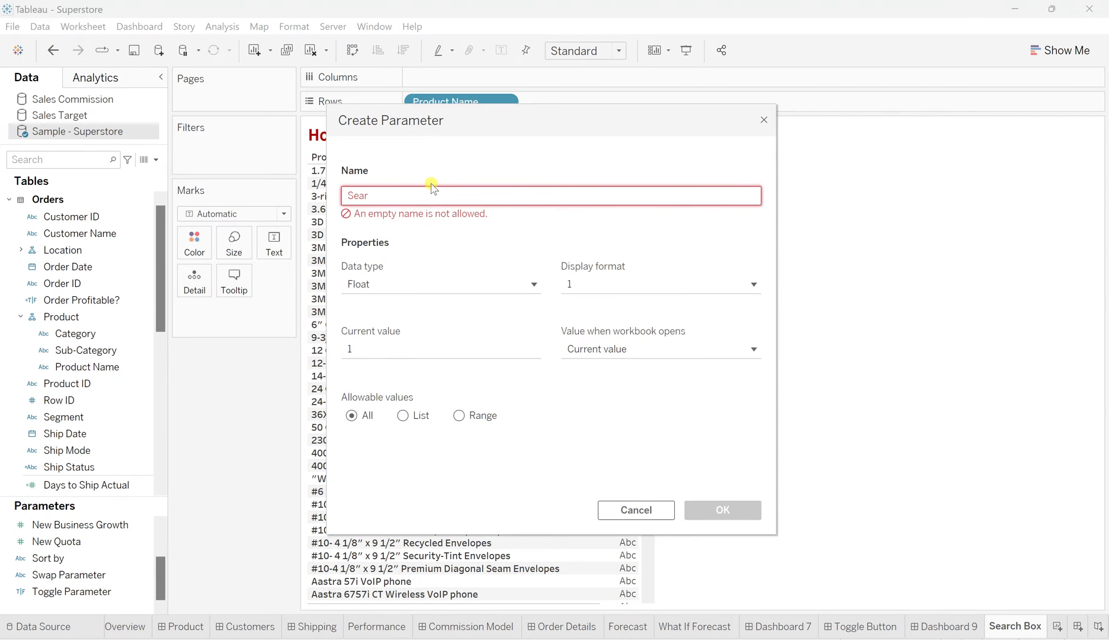
{"action": "type", "text": "ch "}
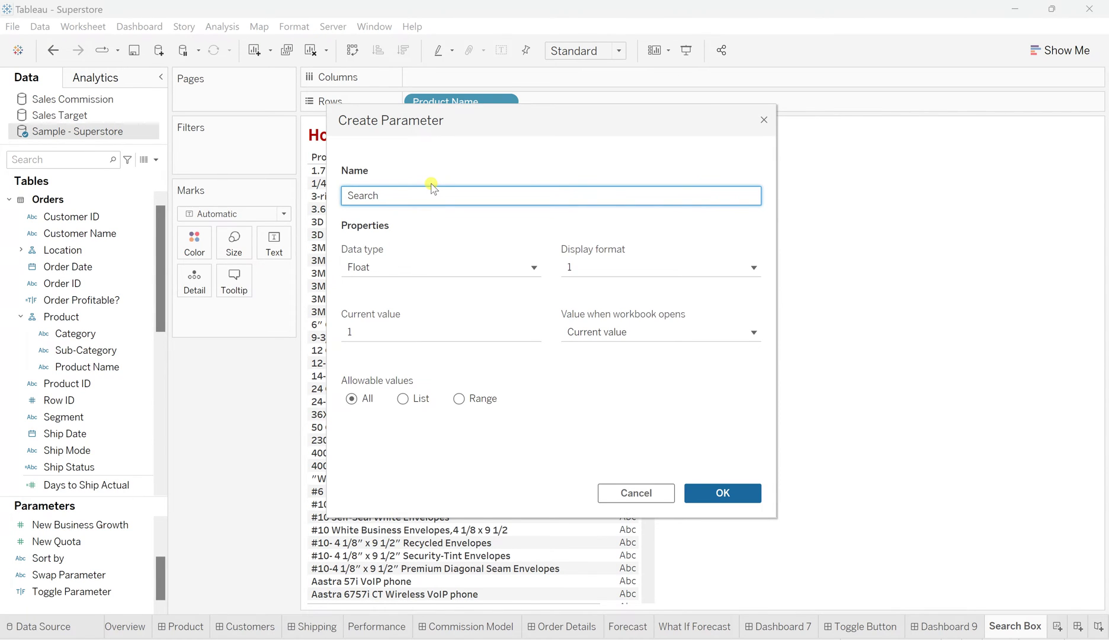
{"action": "type", "text": "- Bar"}
{"action": "left_click", "coordinate": [384, 271]}
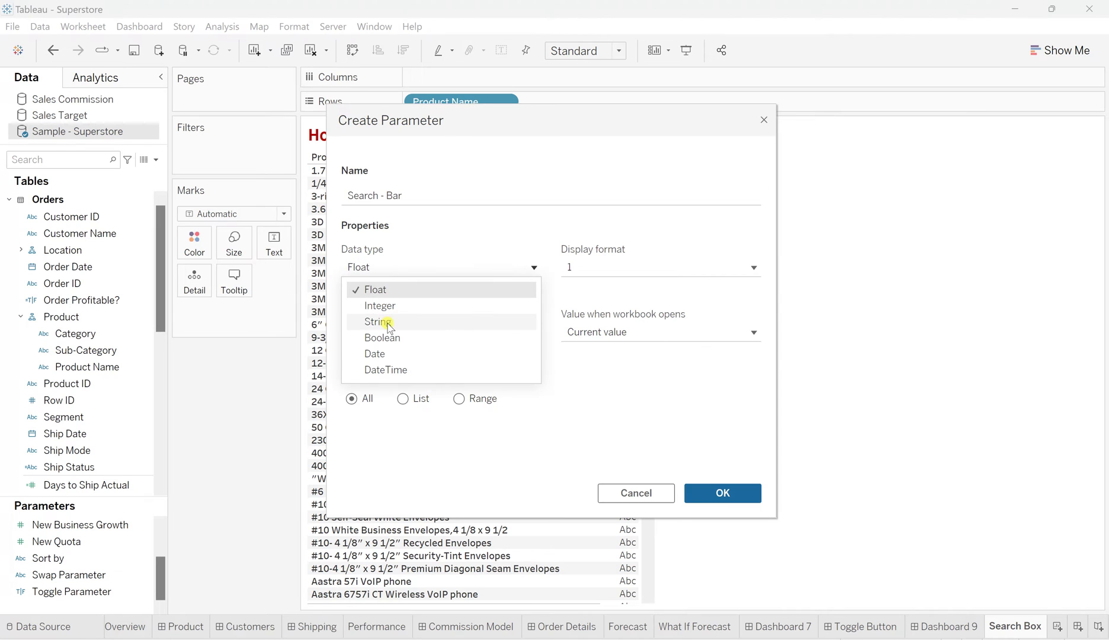
{"action": "left_click", "coordinate": [389, 320]}
{"action": "left_click", "coordinate": [368, 327]}
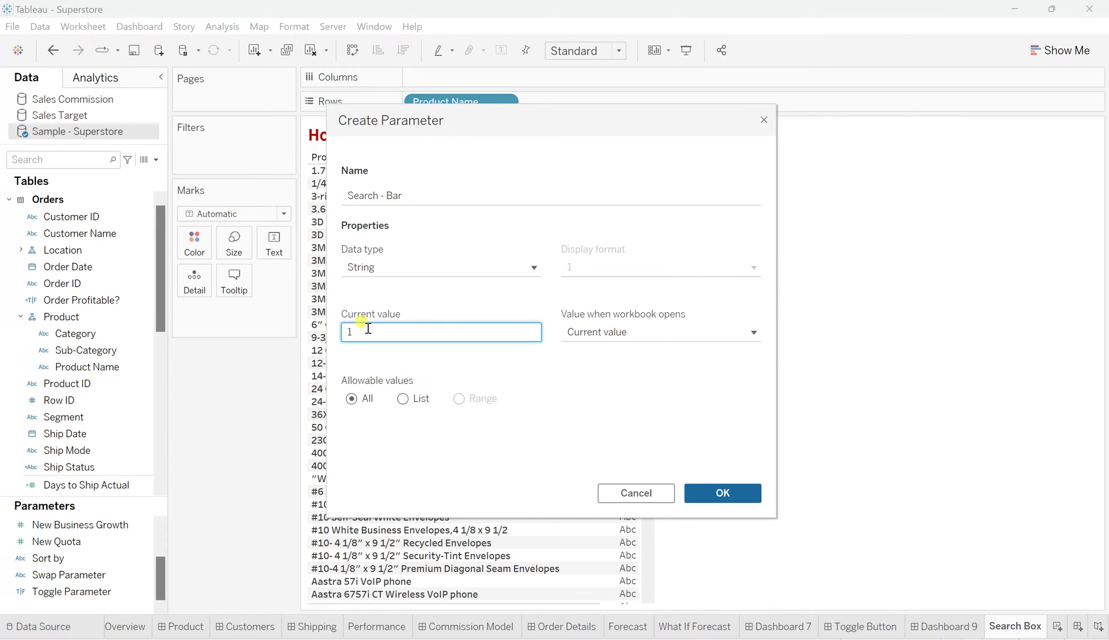
{"action": "key", "text": "BackSpace"}
{"action": "left_click", "coordinate": [723, 494]}
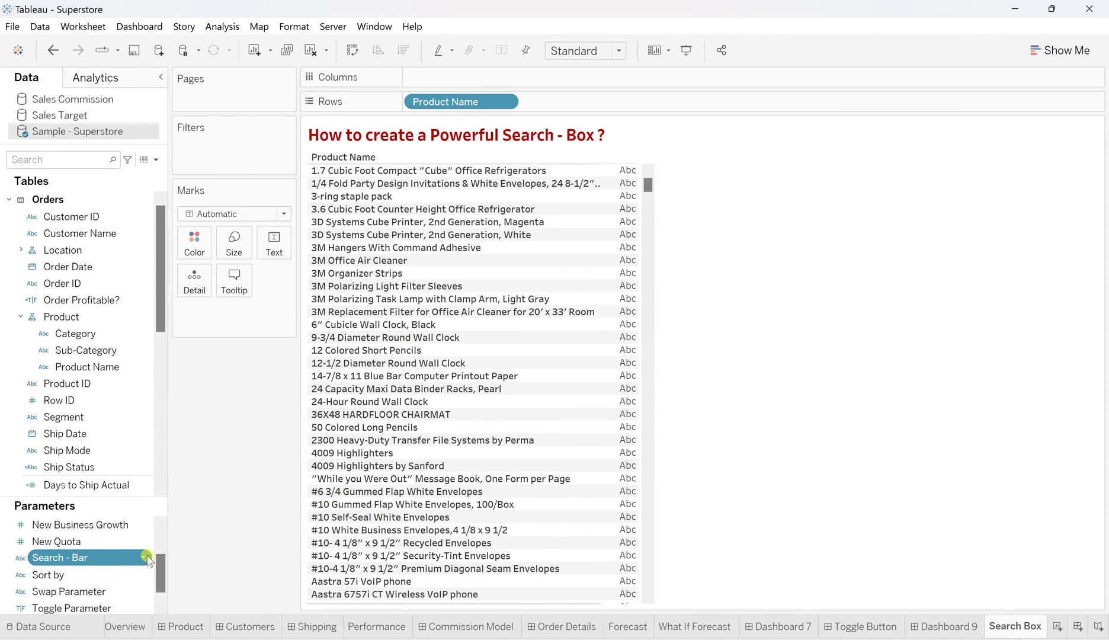
Show the Search - Bar parameter as an input control on the worksheet
{"action": "right_click", "coordinate": [147, 559]}
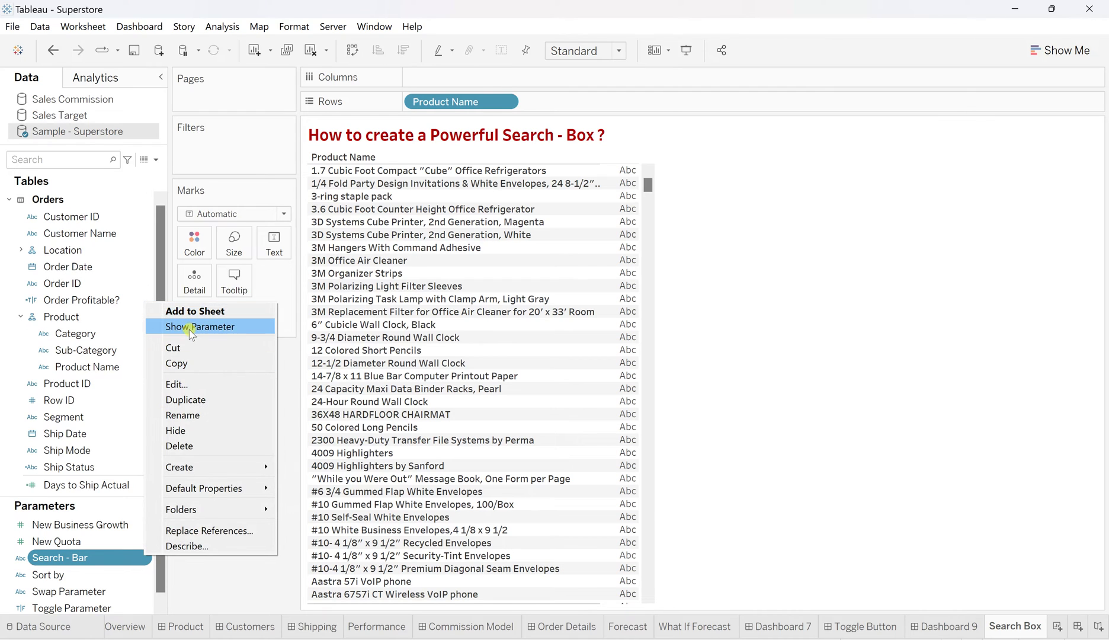
{"action": "left_click", "coordinate": [189, 327]}
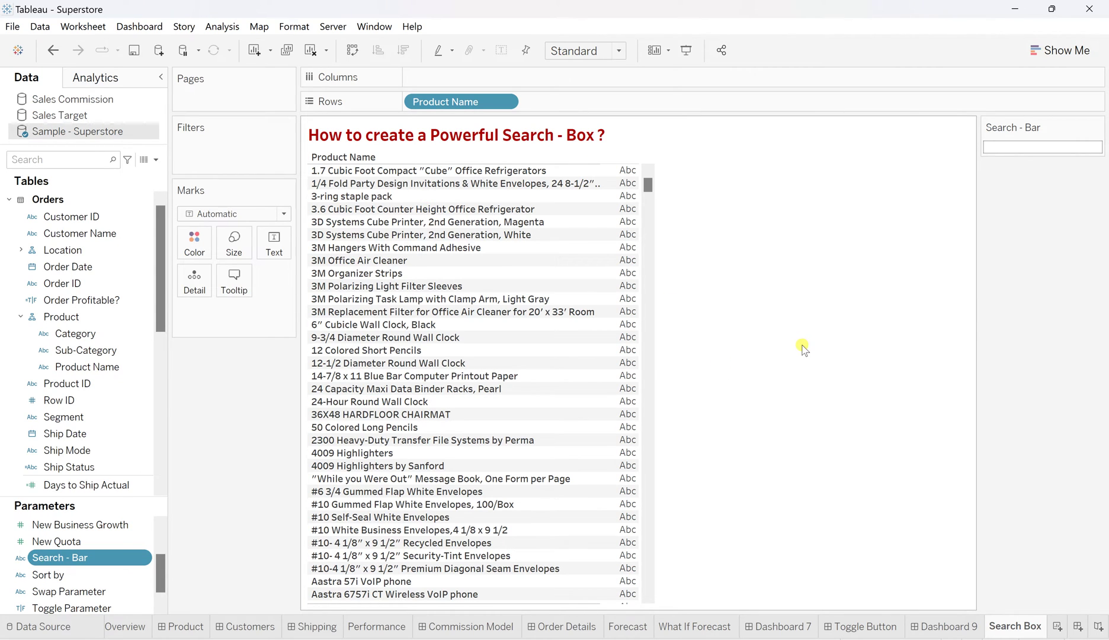
Start a new calculated field named 'Search-Box Filter'
{"action": "left_click", "coordinate": [157, 160]}
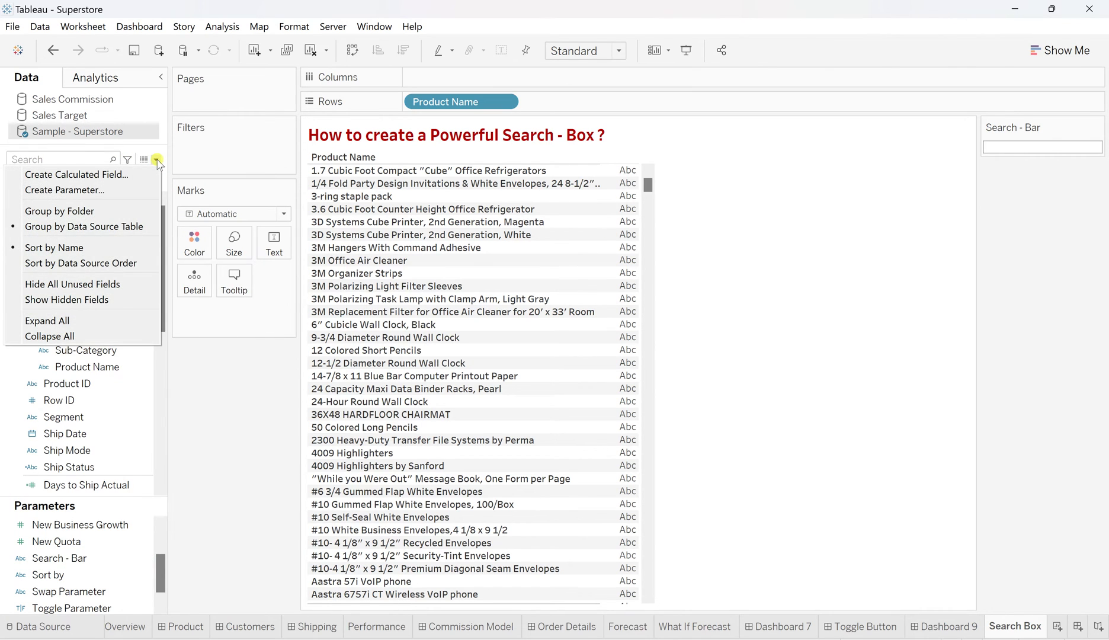
{"action": "left_click", "coordinate": [49, 176]}
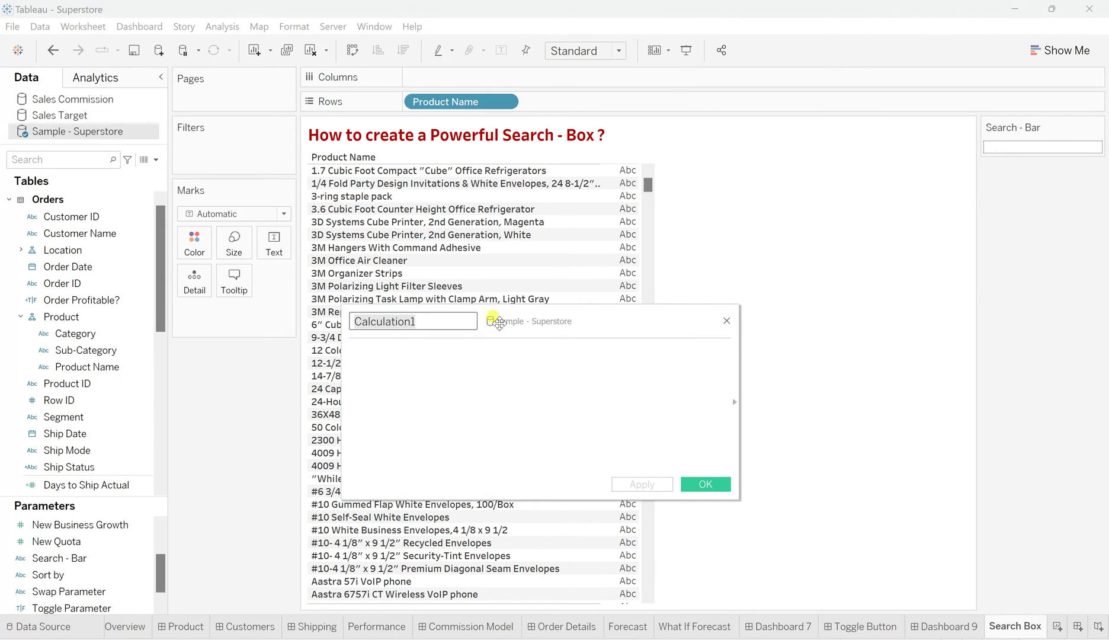
{"action": "key", "text": "BackSpace"}
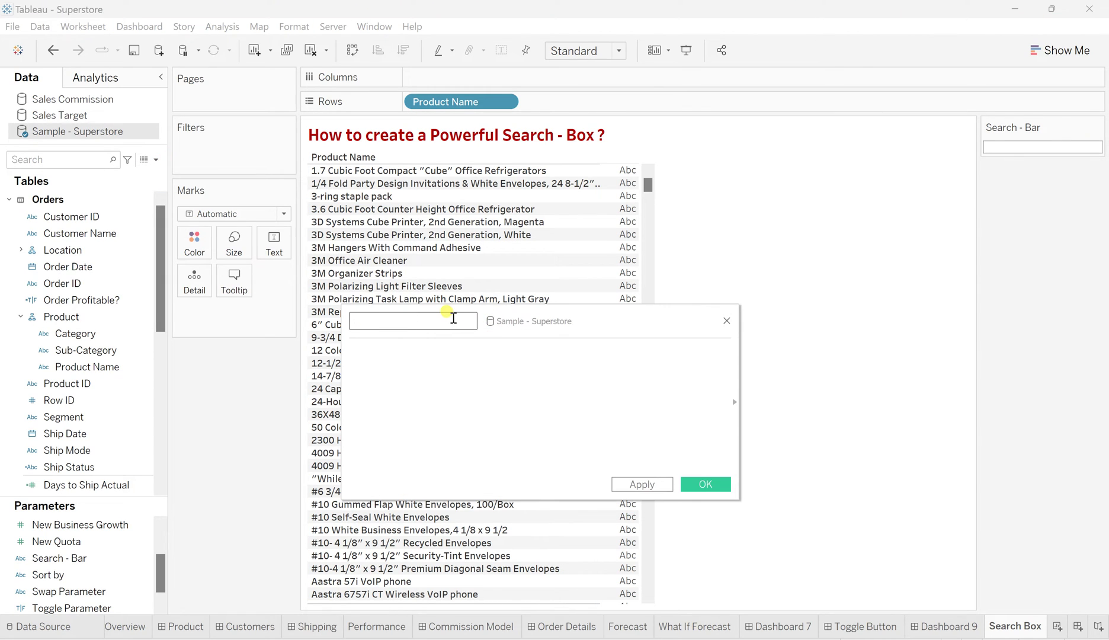
{"action": "type", "text": "Search-Box Filter"}
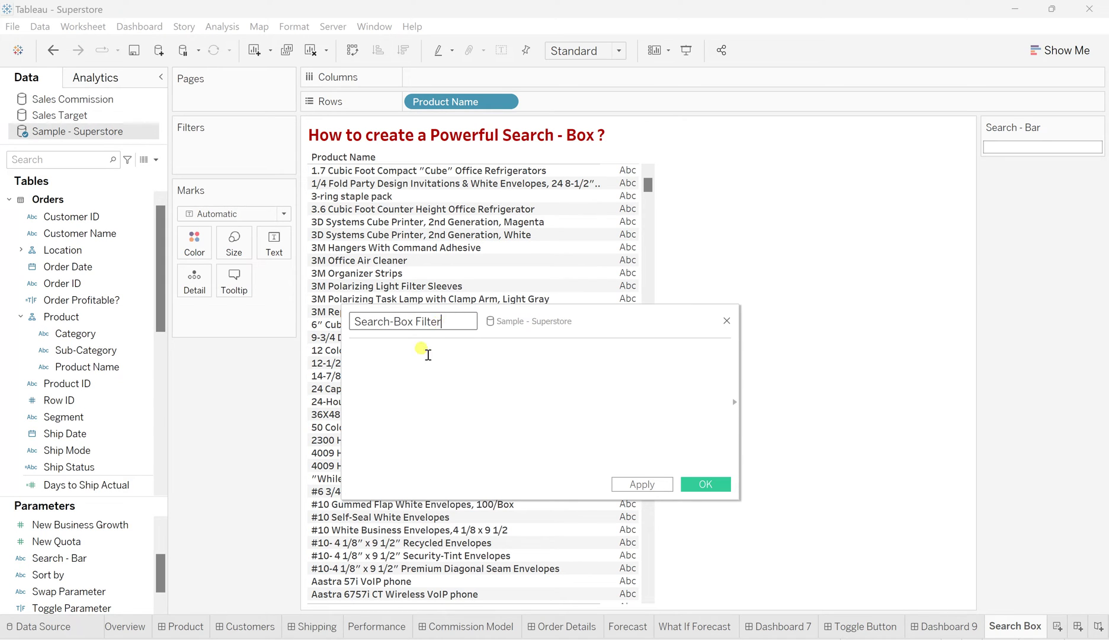
Define its formula as CONTAINS([Product Name],[Search - Bar]) and apply it
{"action": "left_click", "coordinate": [404, 375]}
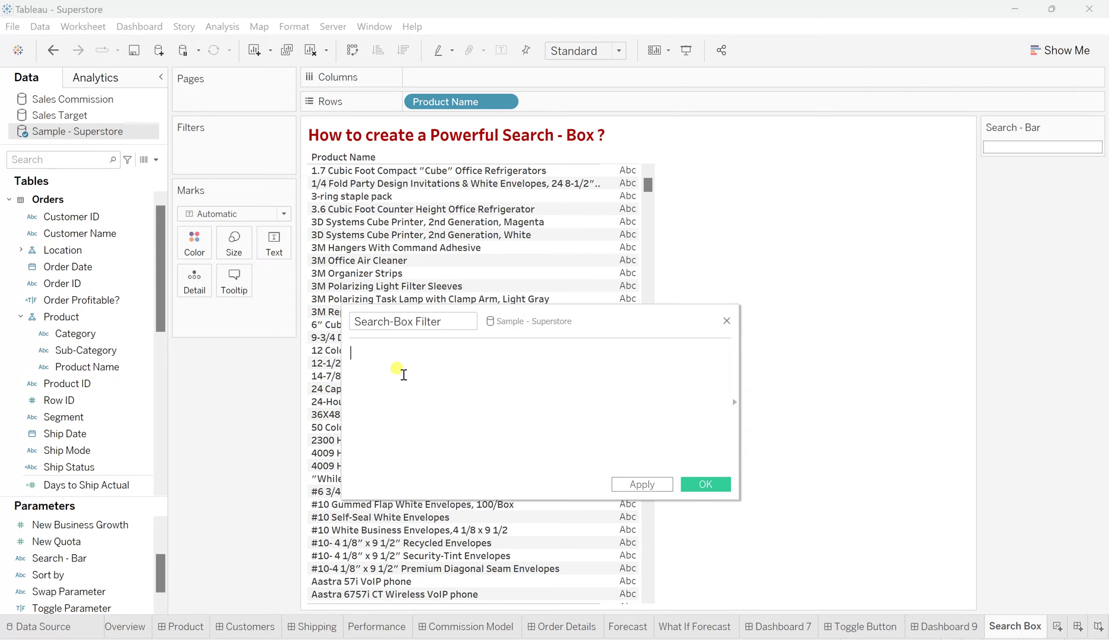
{"action": "type", "text": "cont"}
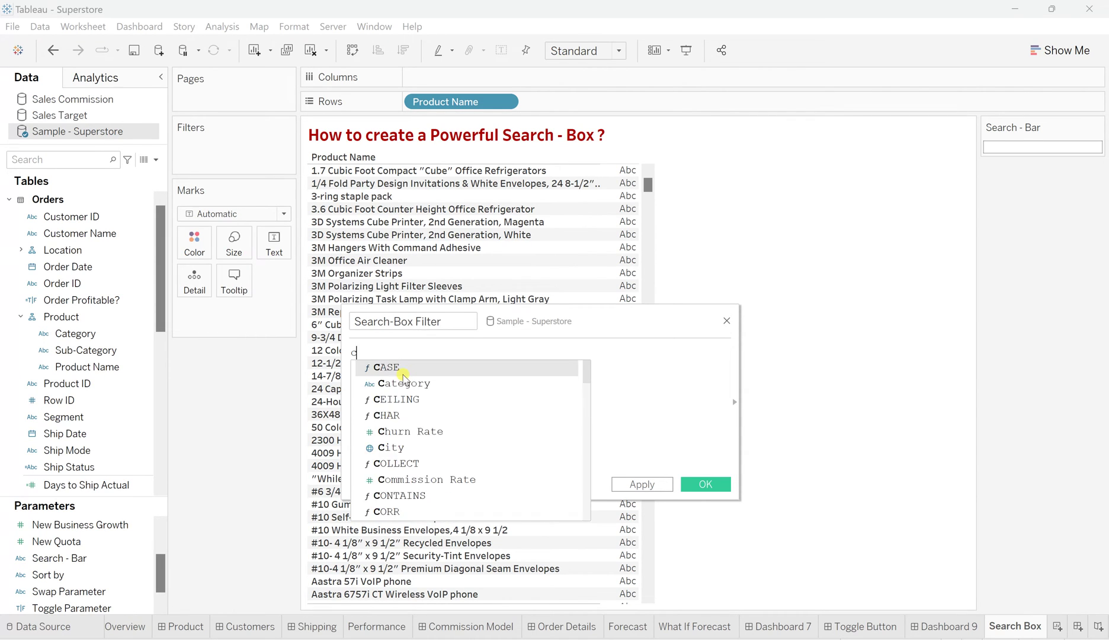
{"action": "key", "text": "Return"}
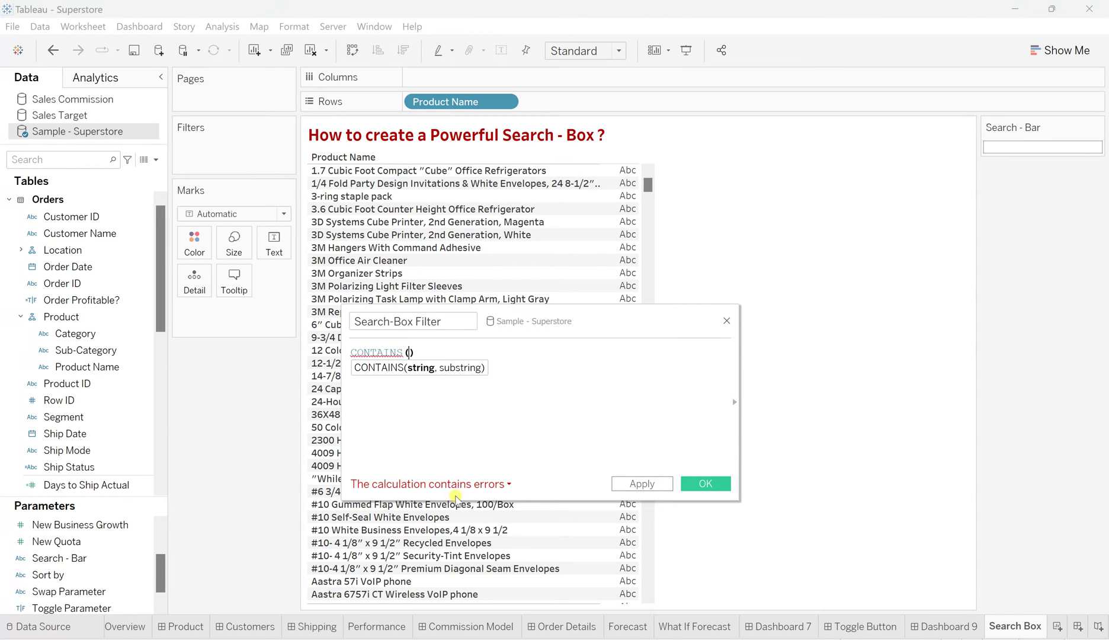
{"action": "type", "text": "produ"}
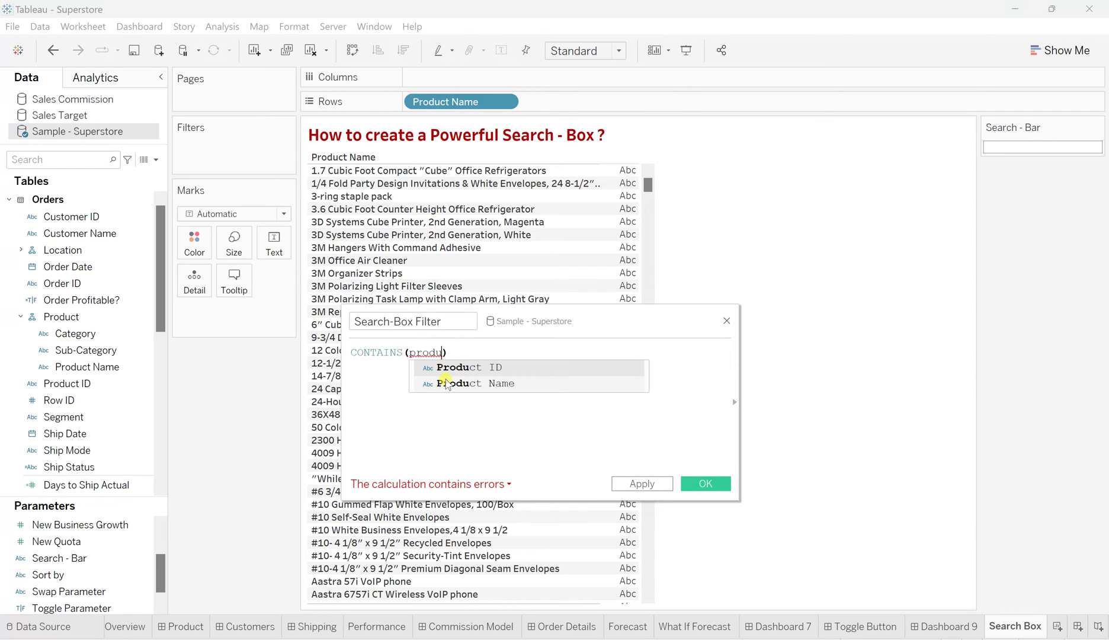
{"action": "left_click", "coordinate": [444, 385]}
{"action": "type", "text": ","}
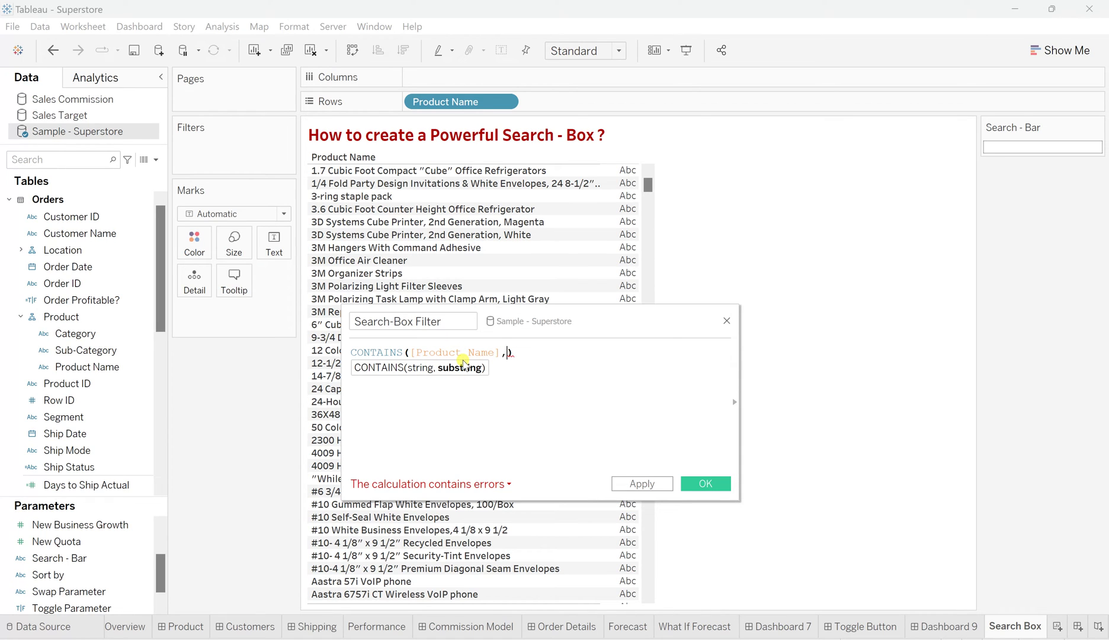
{"action": "type", "text": "sear"}
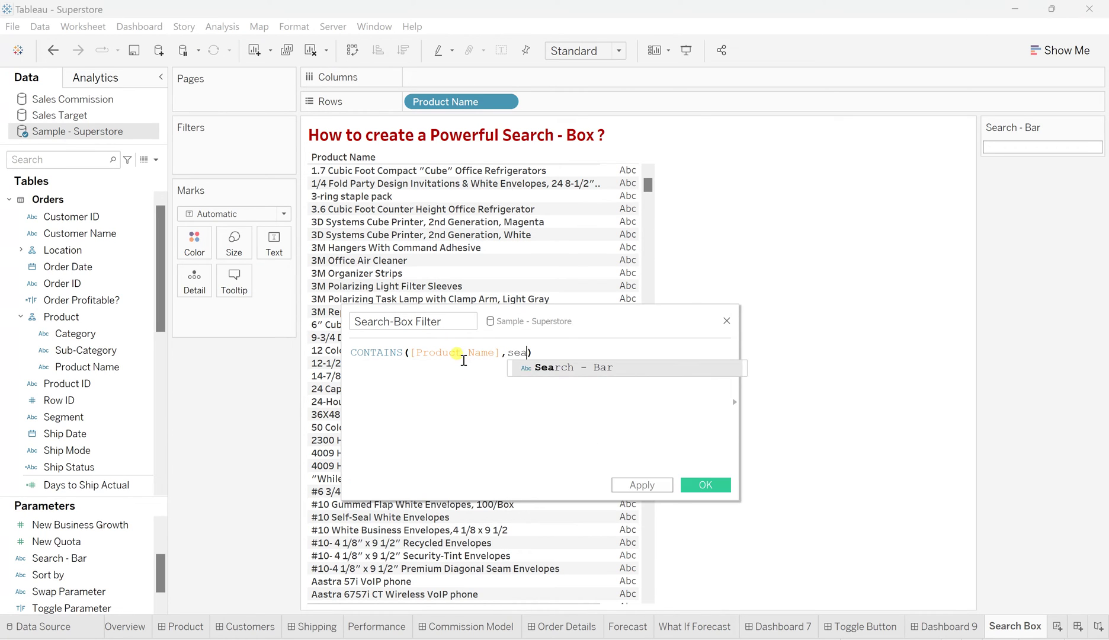
{"action": "key", "text": "Return"}
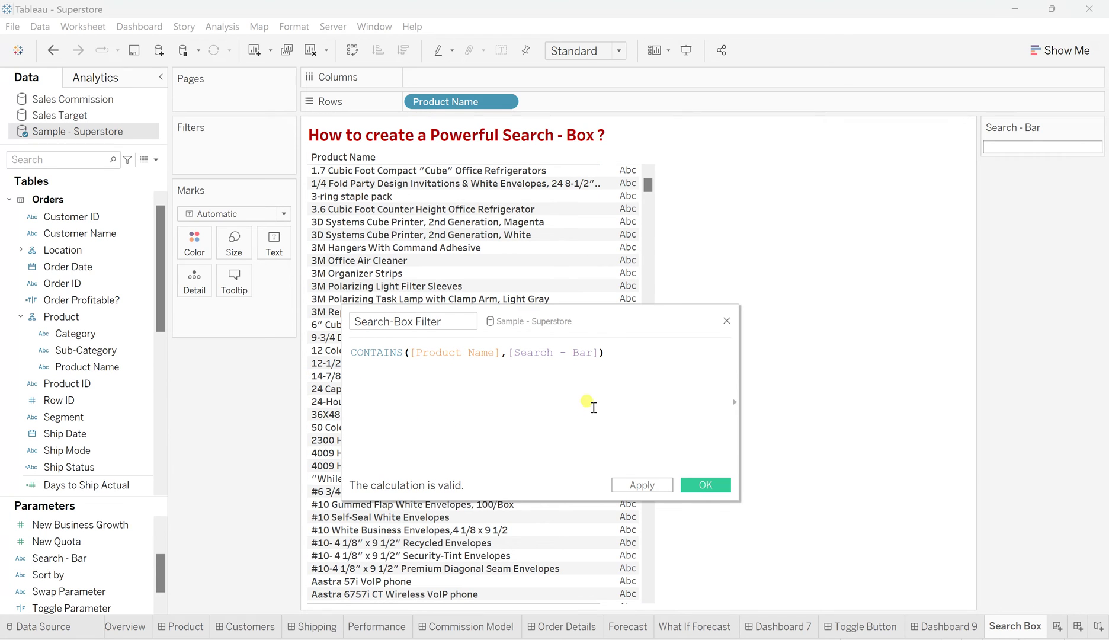
{"action": "left_click", "coordinate": [643, 485]}
{"action": "left_click", "coordinate": [707, 485]}
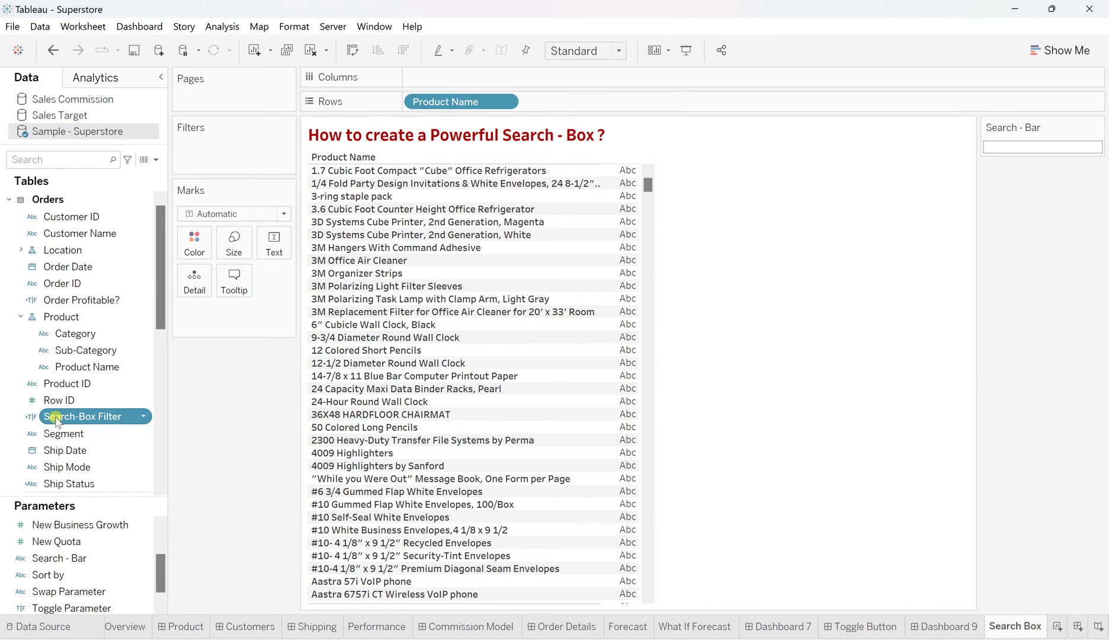
Add Search-Box Filter to the Filters shelf, keeping only True values
{"action": "left_click_drag", "start_coordinate": [51, 417], "coordinate": [197, 157]}
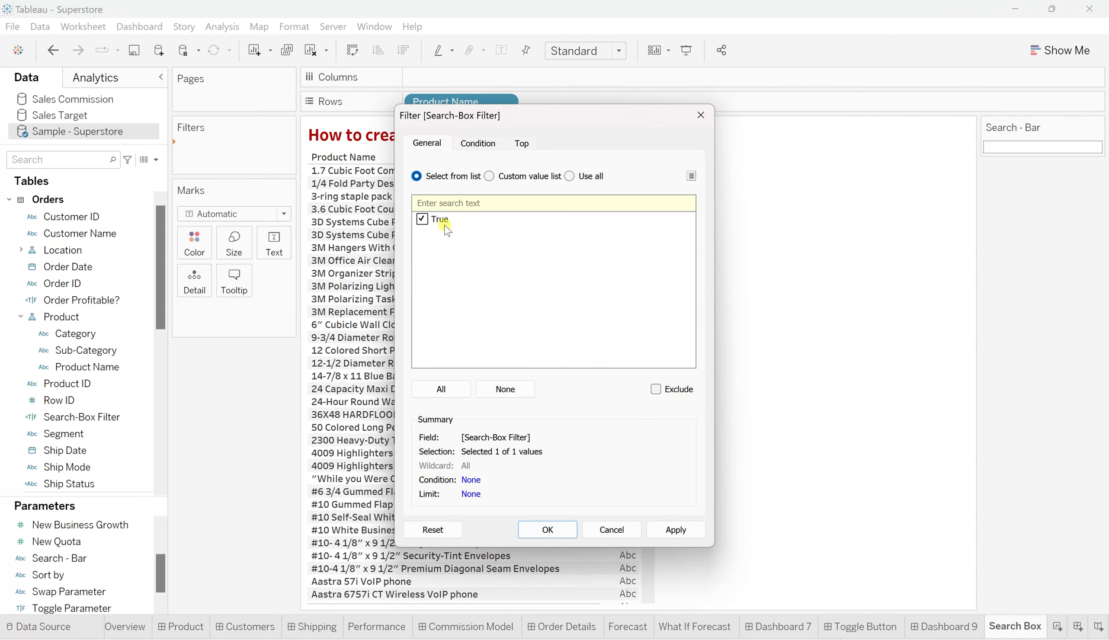
{"action": "left_click", "coordinate": [674, 529]}
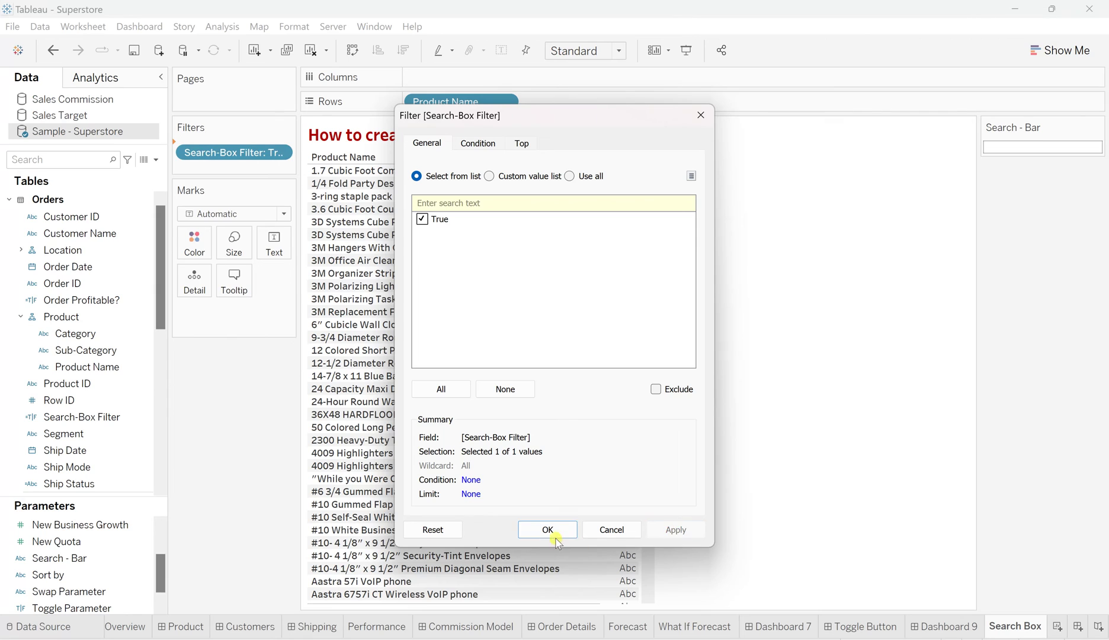
{"action": "left_click", "coordinate": [556, 537]}
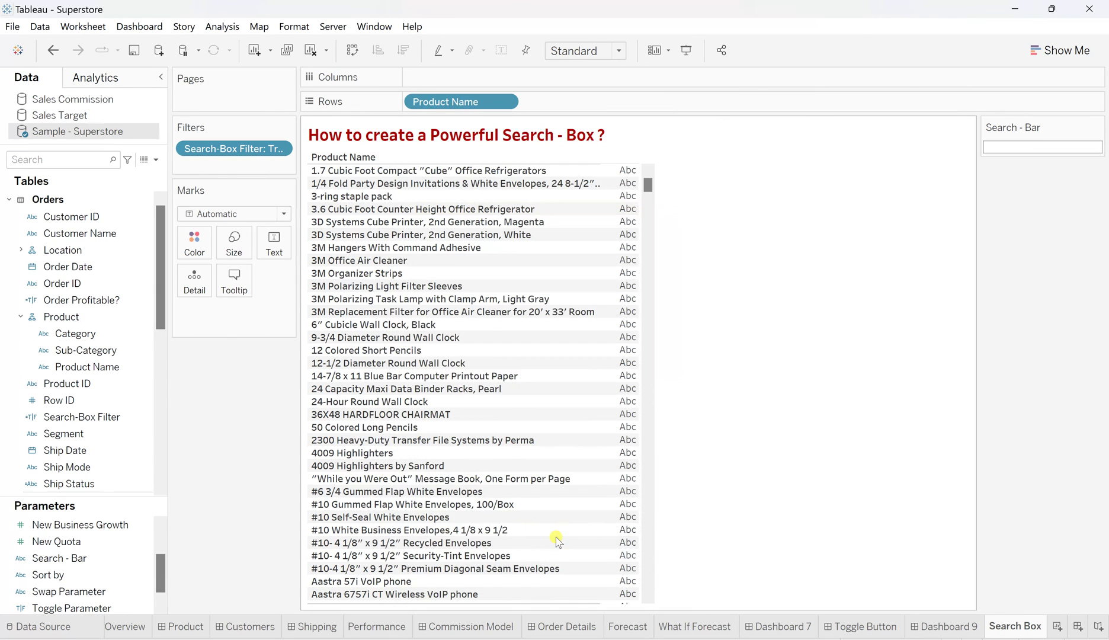
Enter 'Cisco' in the Search - Bar to filter the product list
{"action": "left_click", "coordinate": [1011, 147]}
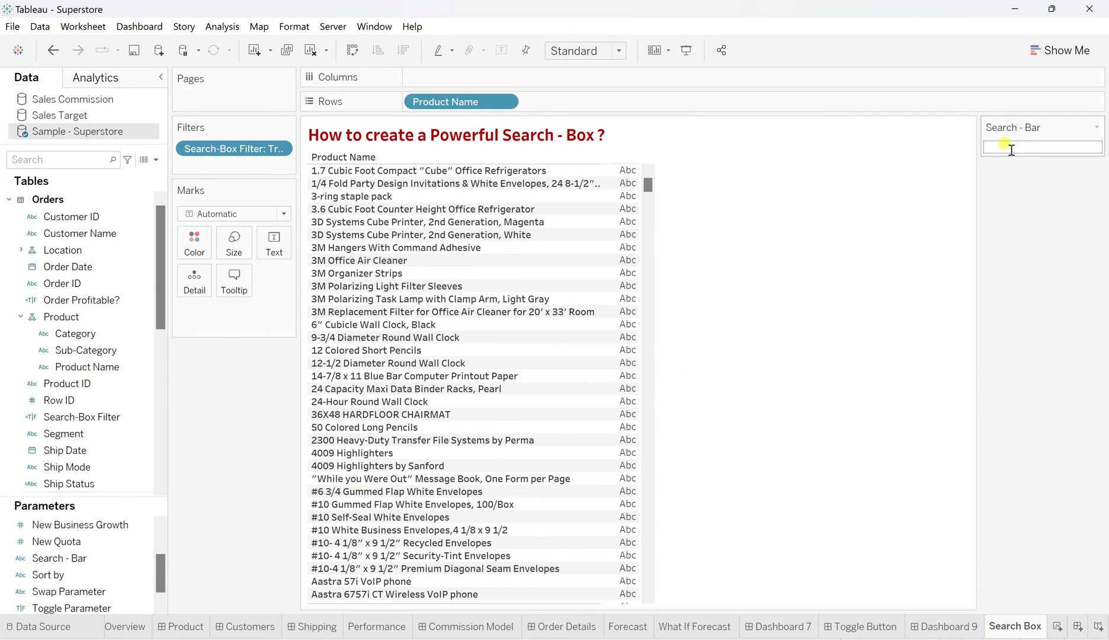
{"action": "scroll", "coordinate": [450, 419], "scroll_direction": "down", "scroll_amount": 10}
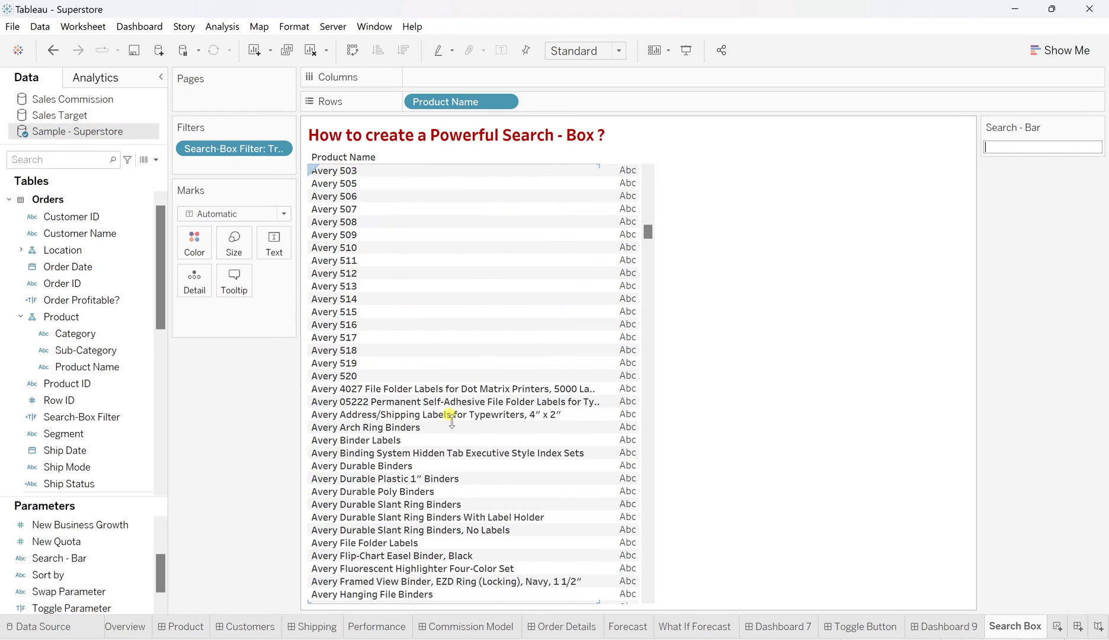
{"action": "scroll", "coordinate": [452, 419], "scroll_direction": "down", "scroll_amount": 10}
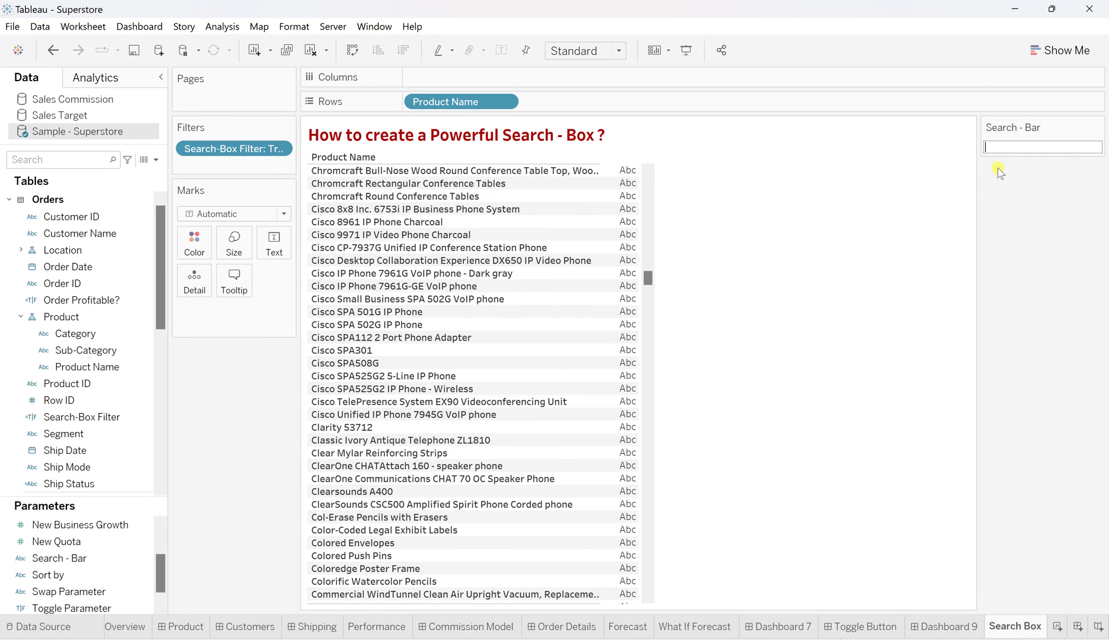
{"action": "type", "text": "Cisco"}
{"action": "key", "text": "Return"}
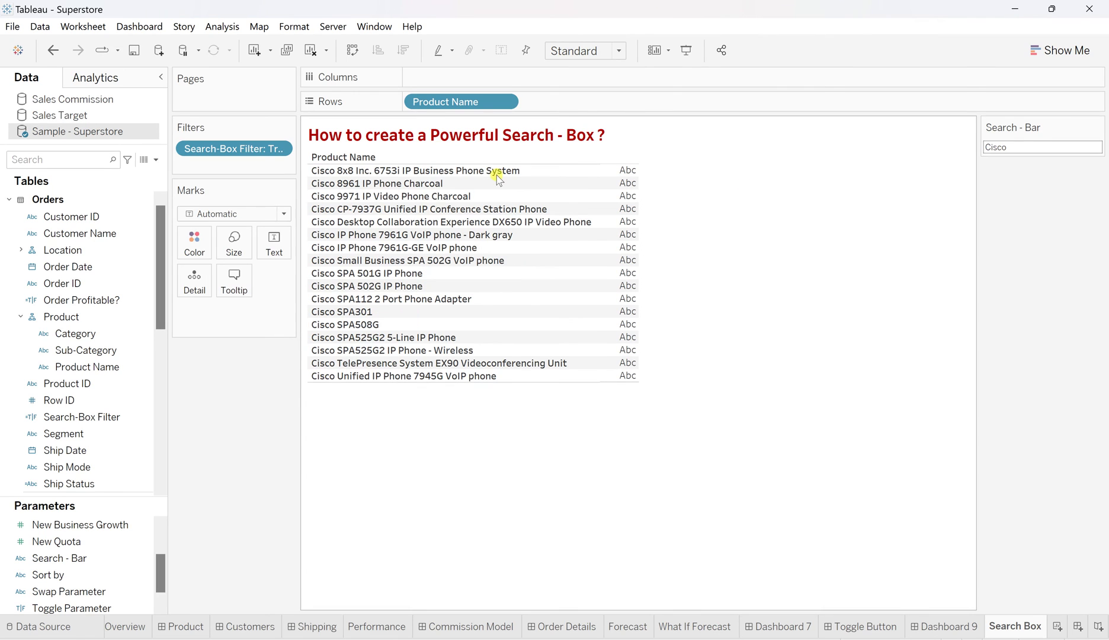
Replace the search term with 'Xerox'
{"action": "left_click", "coordinate": [1016, 149]}
{"action": "key", "text": "BackSpace"}
{"action": "type", "text": "Xerox"}
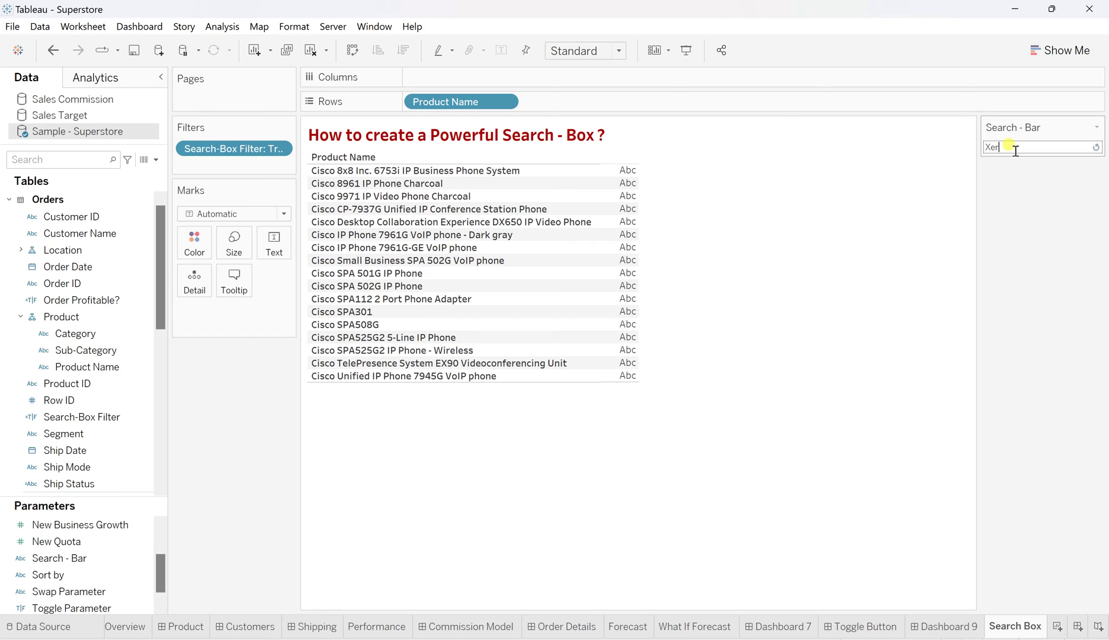
{"action": "key", "text": "Return"}
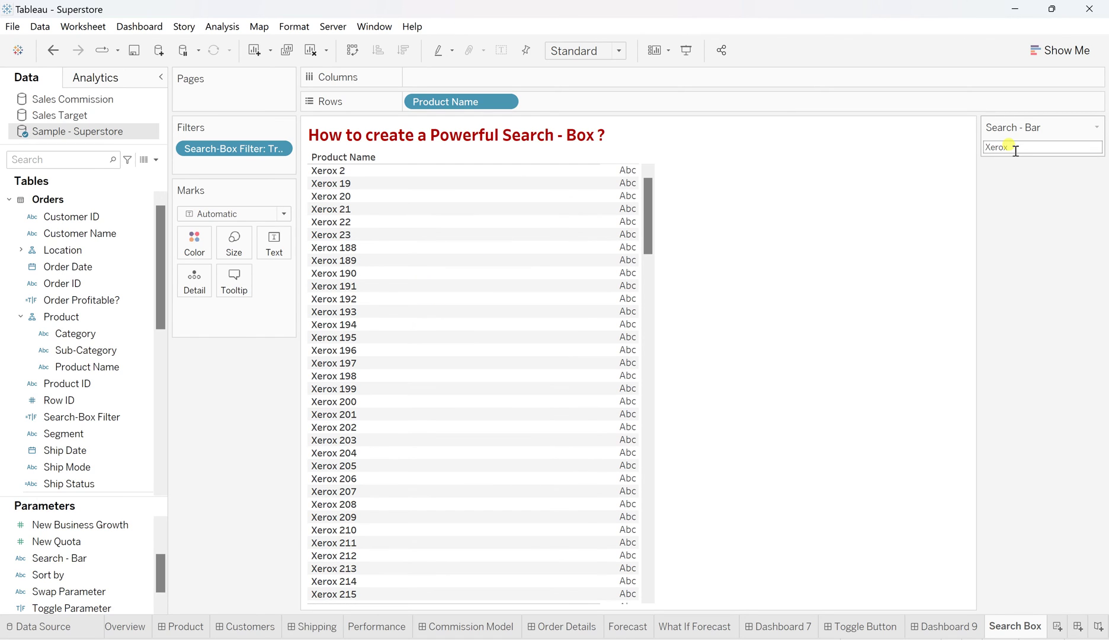
Replace the search term with 'Rubber', leaving nine matching products
{"action": "left_click", "coordinate": [1016, 149]}
{"action": "key", "text": "BackSpace"}
{"action": "type", "text": "Rubber"}
{"action": "key", "text": "Return"}
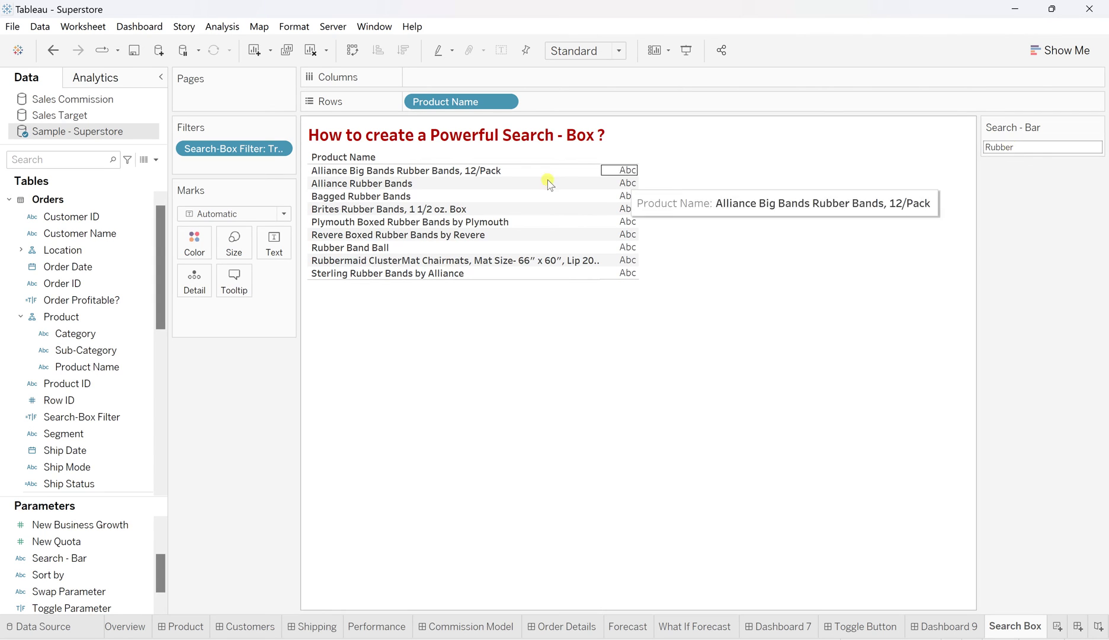